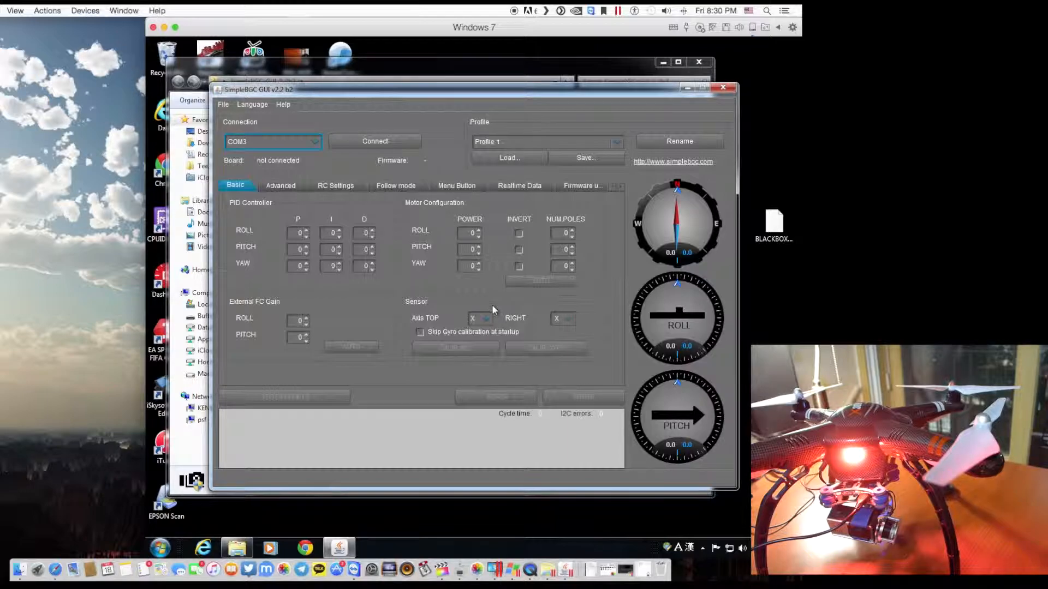
Connect to the gimbal board on COM3 and start the accelerometer calibration
click(315, 143)
click(315, 143)
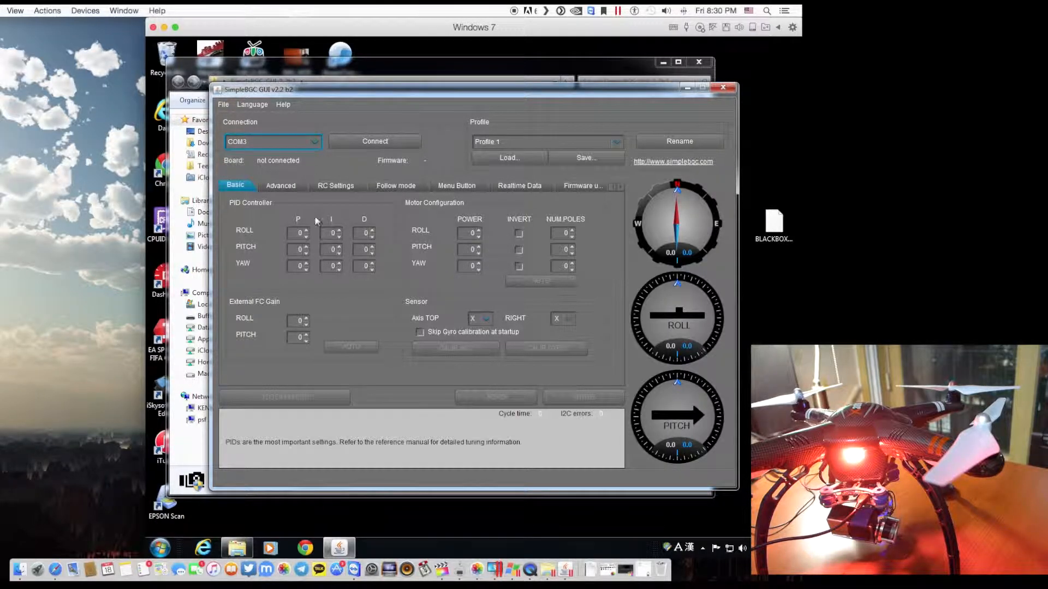
click(376, 141)
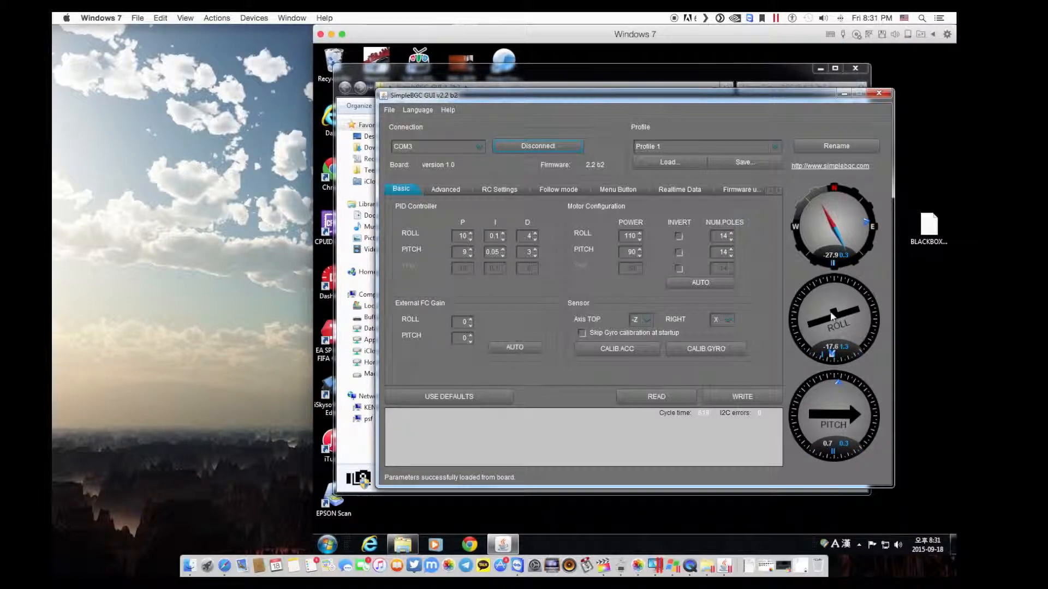
mouse_move(640, 349)
click(640, 350)
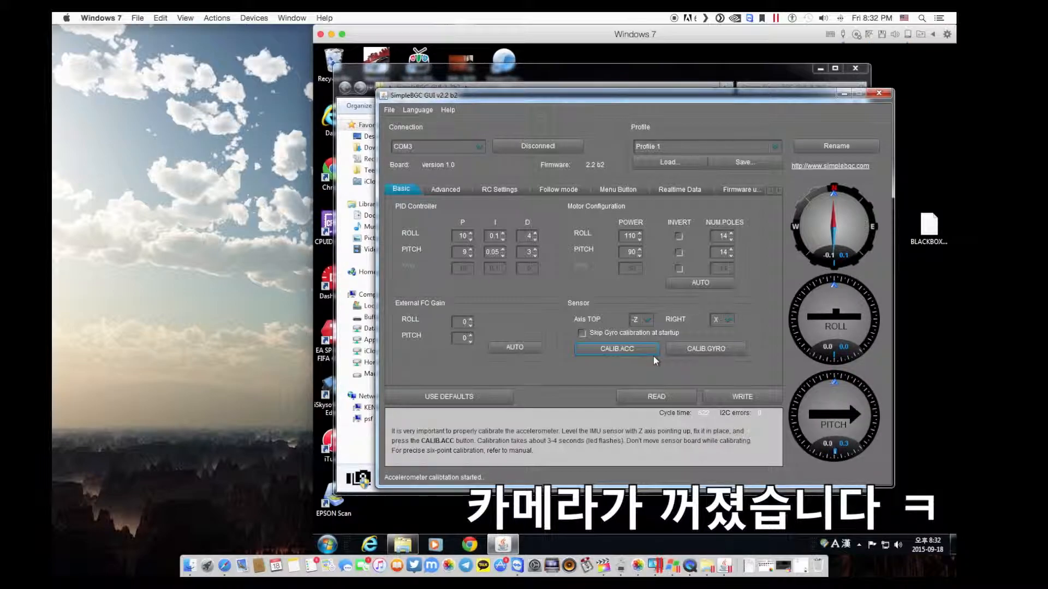
Review the Advanced, RC, Follow mode and Realtime Data settings, ending on the Basic settings
click(448, 190)
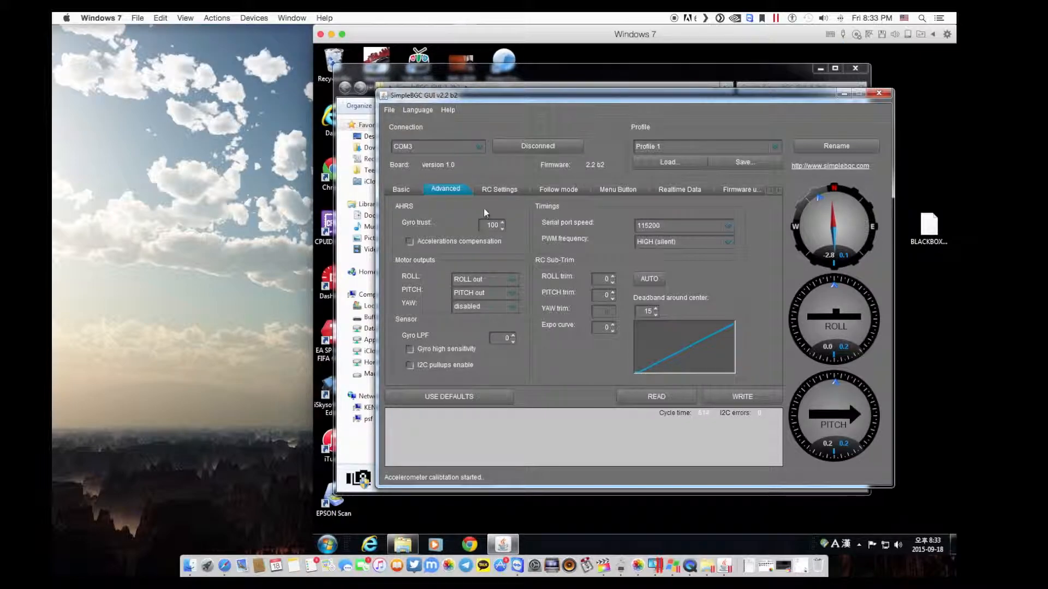
click(497, 190)
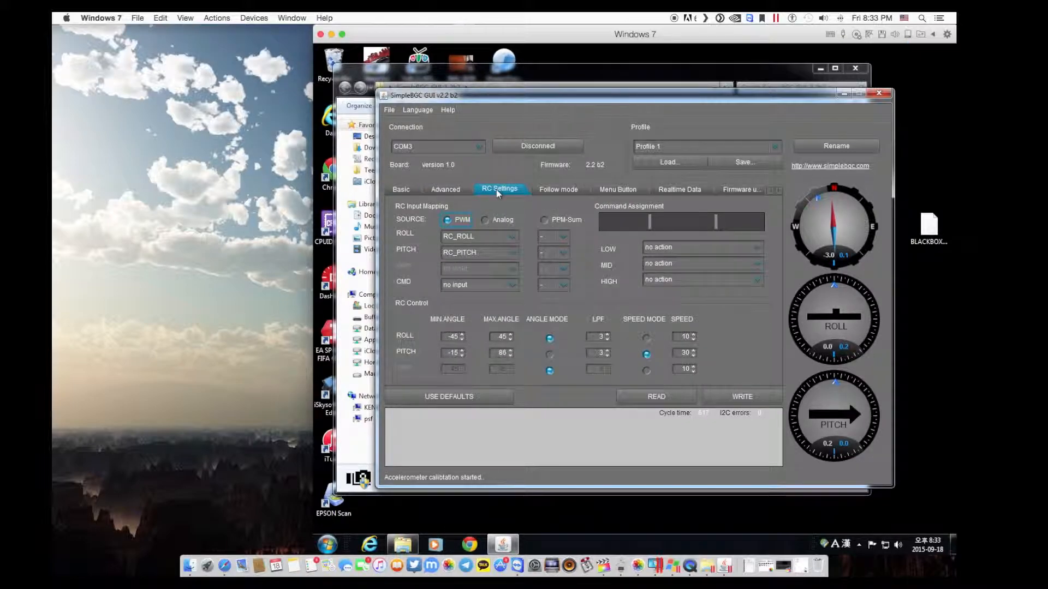
click(612, 189)
click(558, 191)
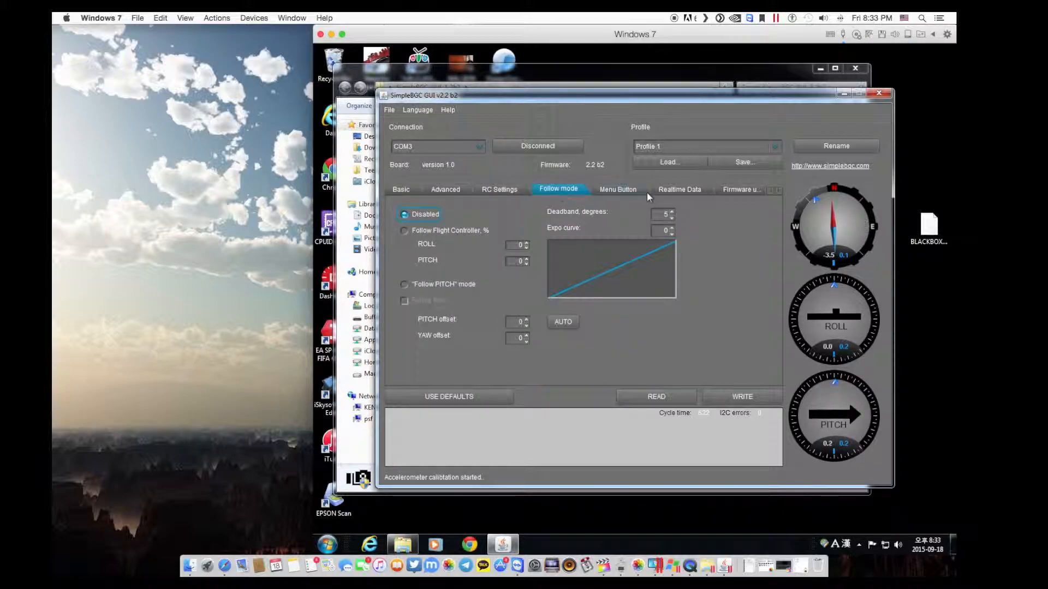
click(675, 191)
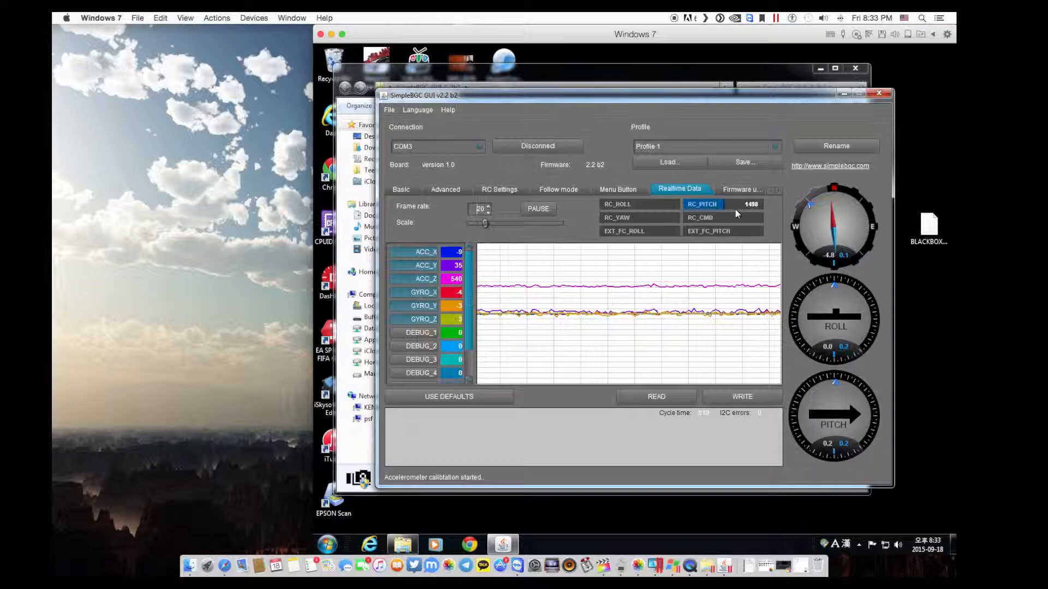
click(738, 190)
click(417, 189)
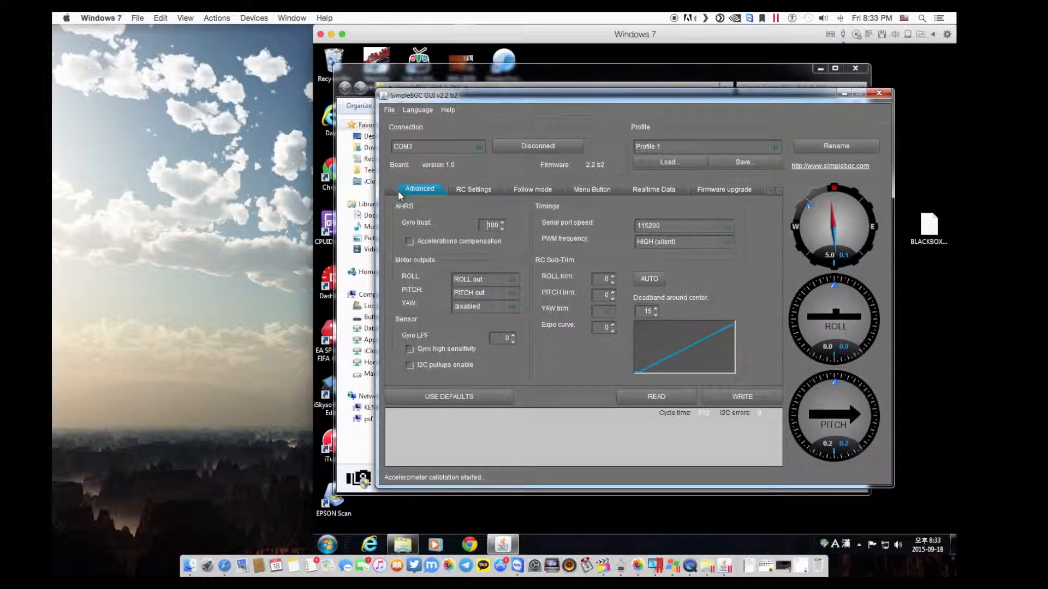
click(398, 190)
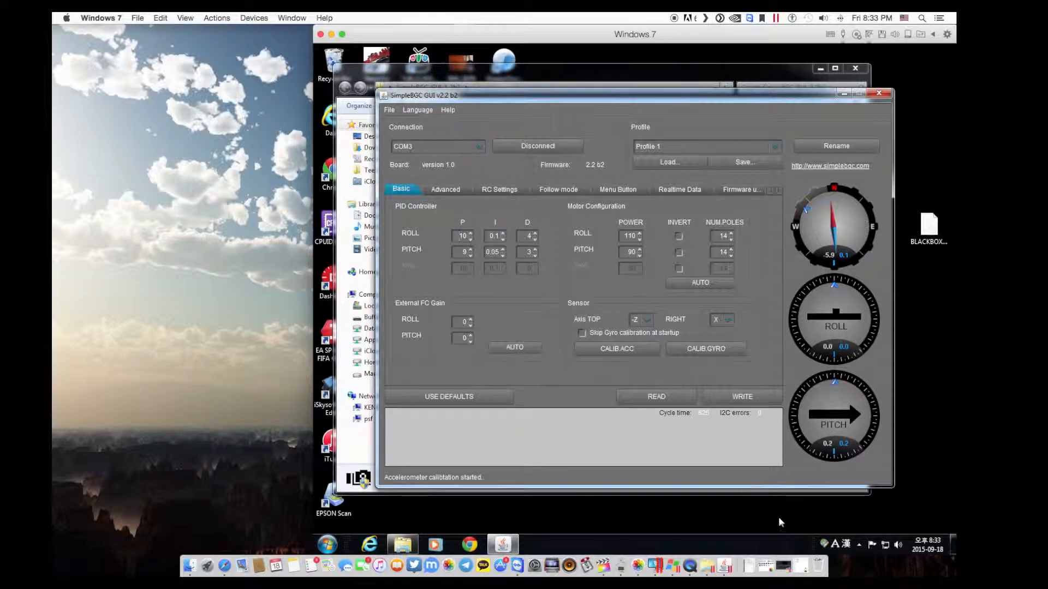
Open SimpleBGC_manual_2_2_eng-2.pdf from the Mac's downloads in Preview and show its Basic Settings section
click(749, 560)
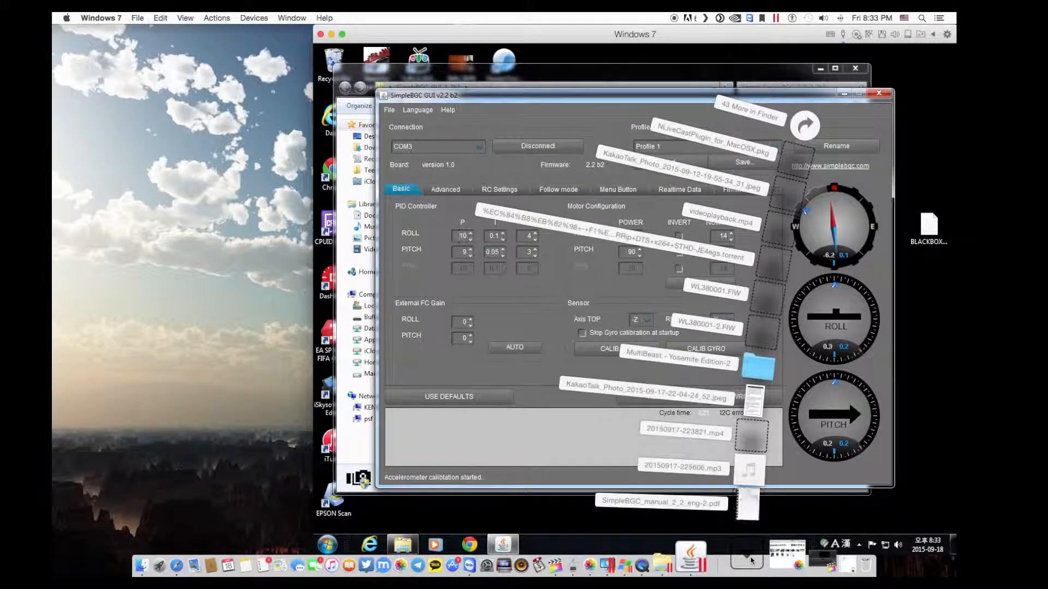
click(750, 505)
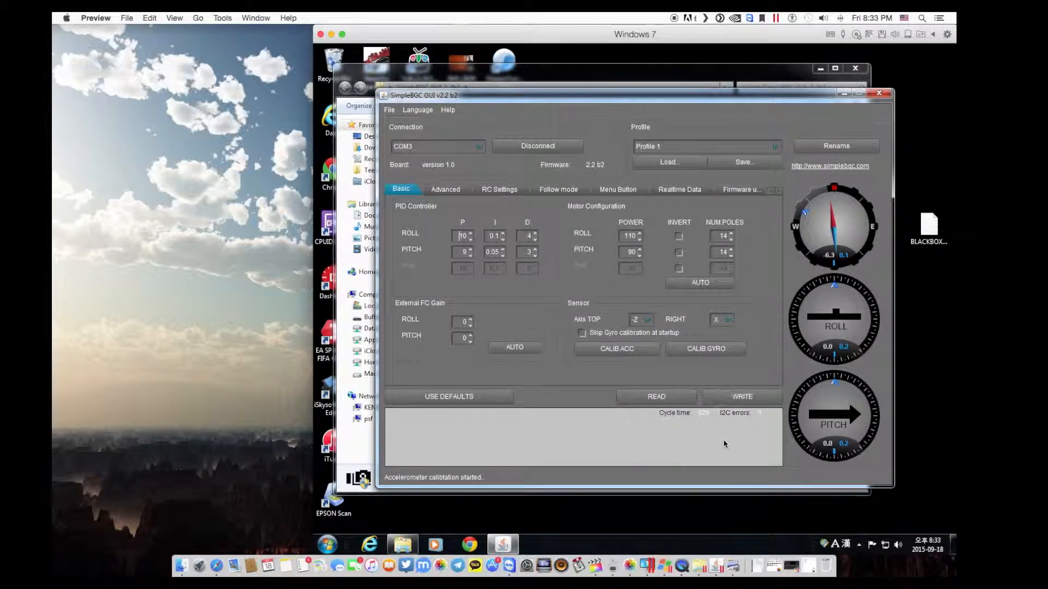
drag(240, 46, 413, 43)
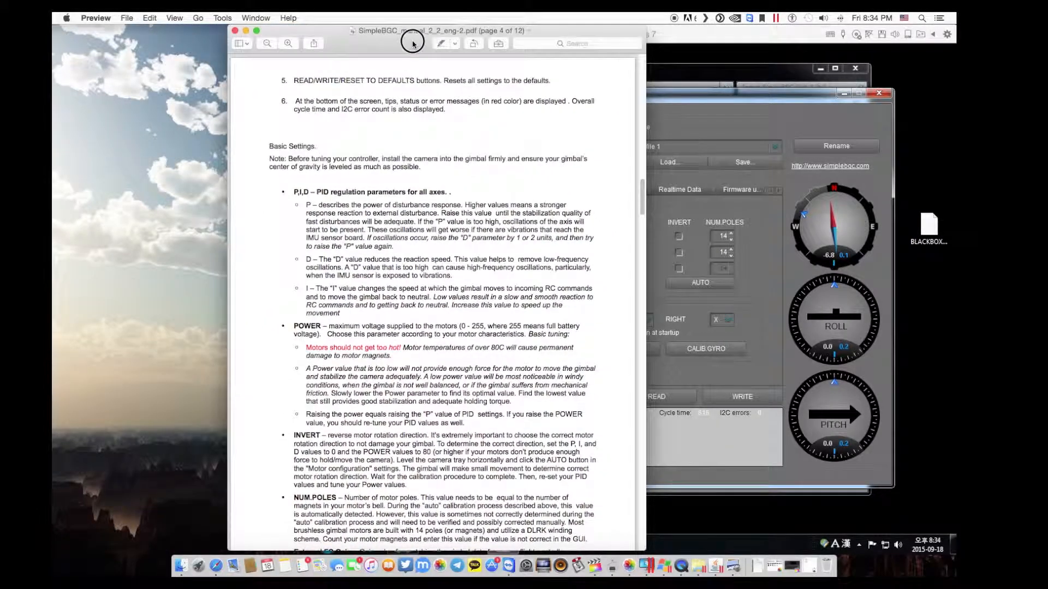
scroll(435, 213, down, 1)
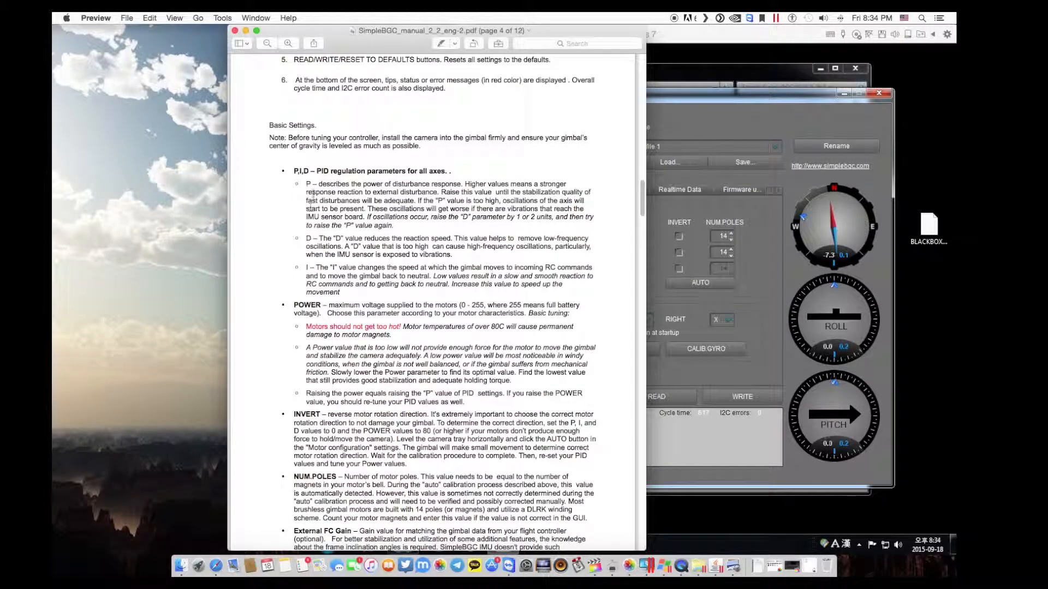
scroll(447, 263, down, 2)
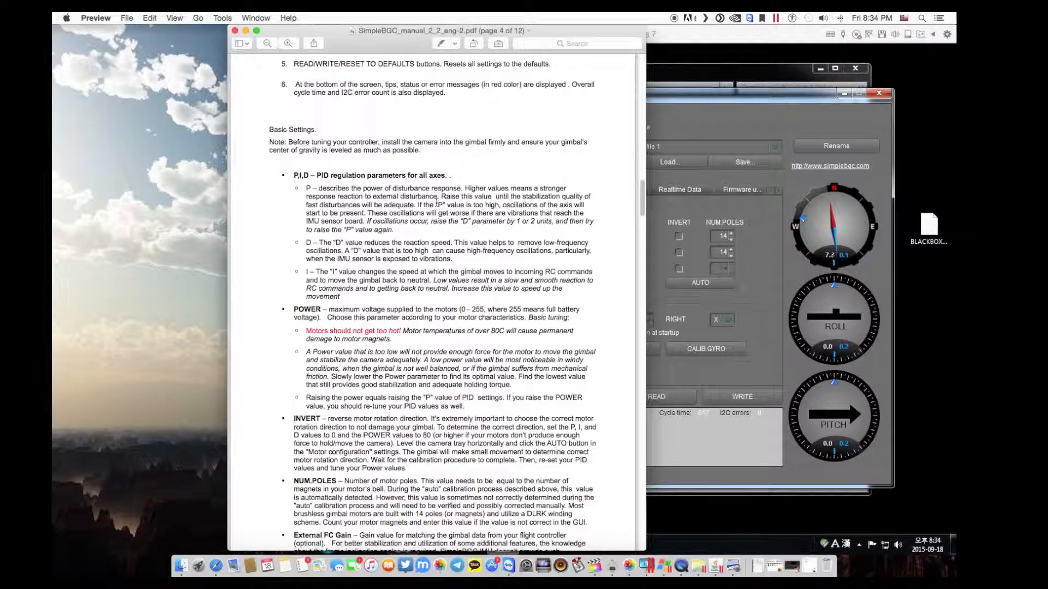
Read the manual's description of the P value, covering disturbance response and oscillations
drag(382, 192, 449, 191)
click(401, 189)
drag(447, 206, 496, 204)
click(497, 204)
double_click(527, 205)
click(531, 207)
Move the manual window aside, switch to the Windows 7 virtual machine and minimize the Explorer window behind SimpleBGC GUI
drag(543, 31, 385, 30)
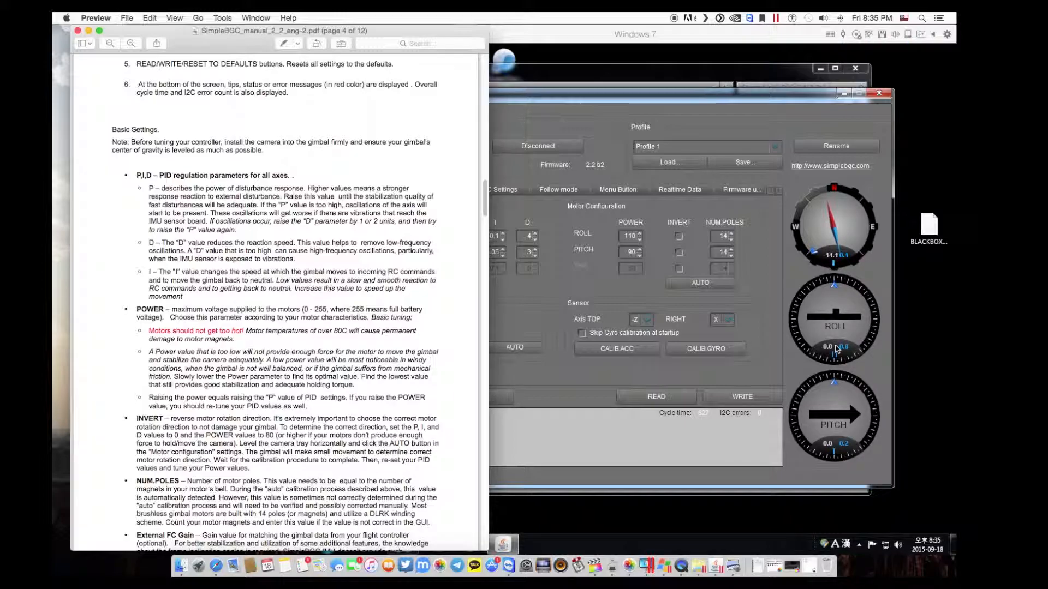
click(596, 75)
click(820, 68)
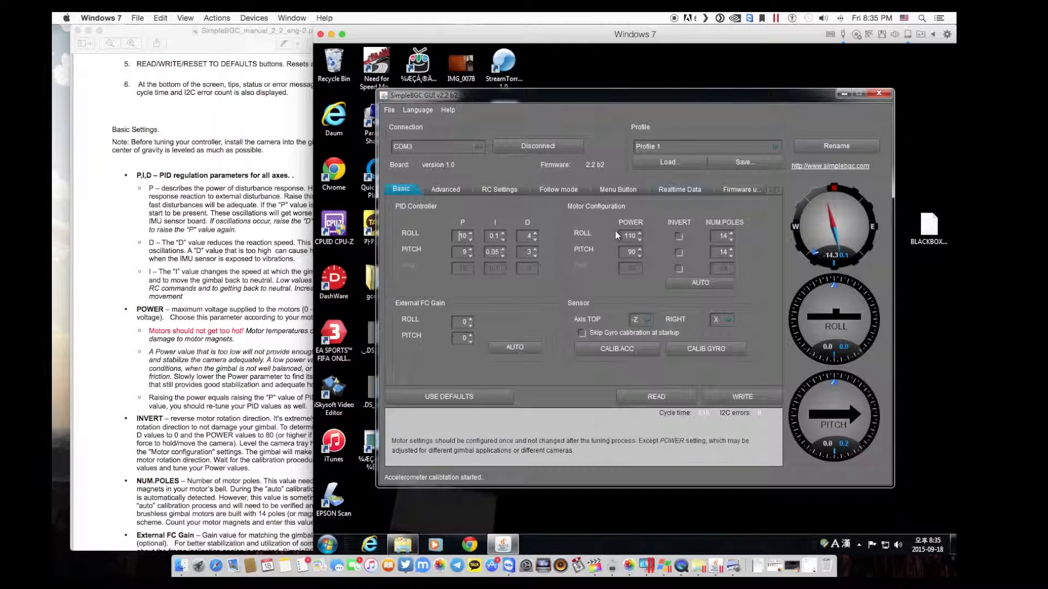
Set the P values of ROLL and PITCH to 15 and write the profile to the board
click(471, 234)
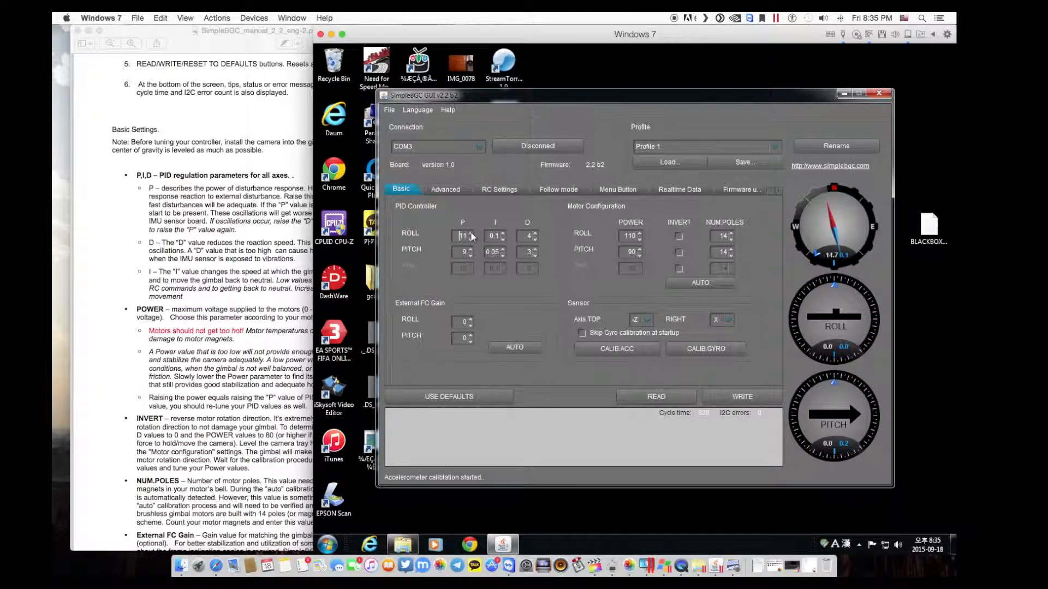
click(471, 234)
click(471, 234)
click(471, 235)
click(471, 250)
click(471, 250)
click(471, 250)
click(749, 395)
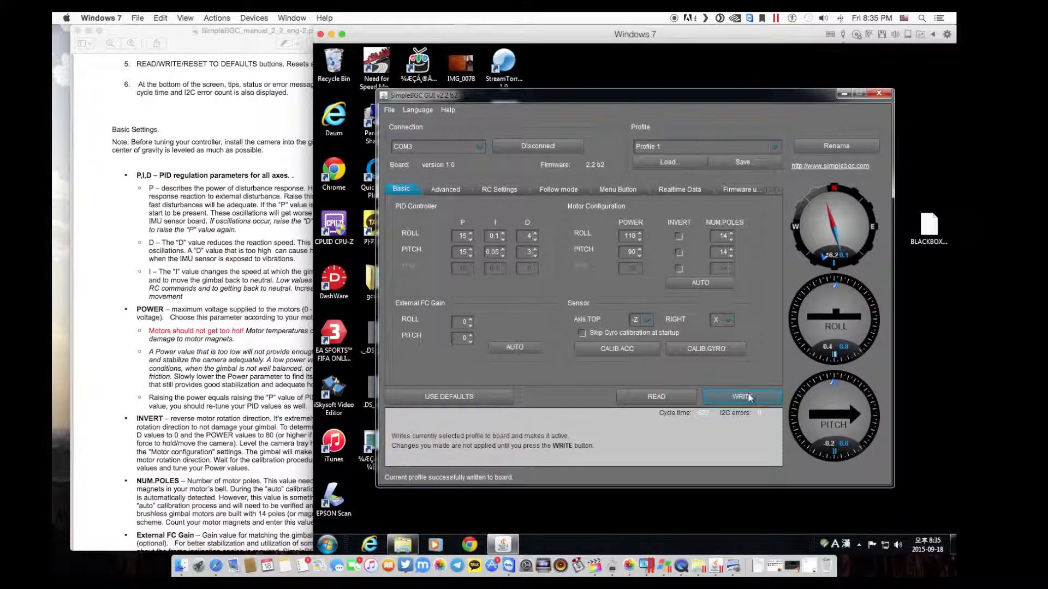
Set P back to 10 for ROLL and 9 for PITCH, and write the profile to the board
click(471, 239)
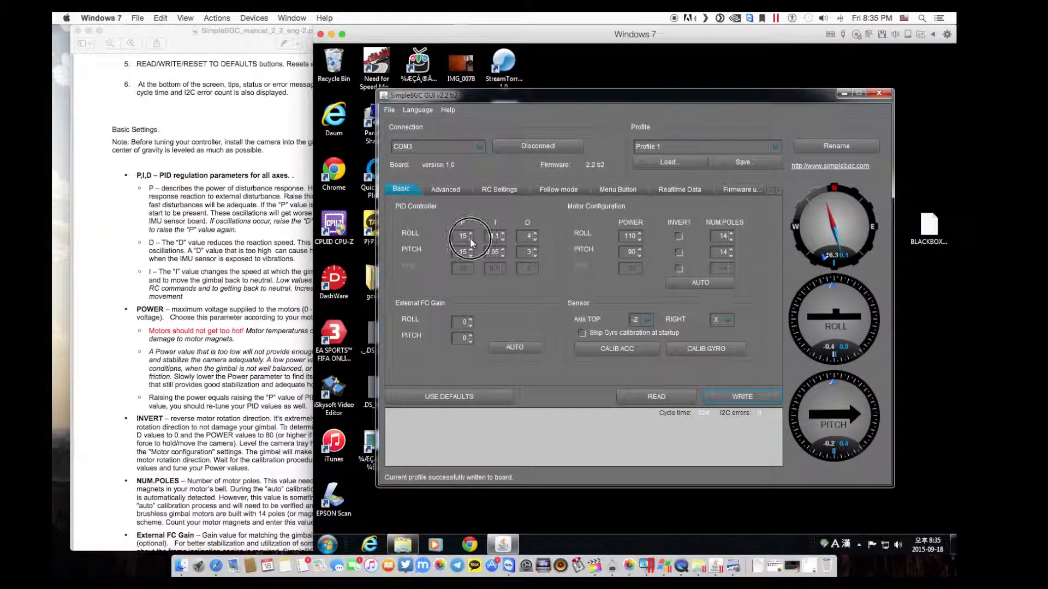
click(471, 239)
click(470, 239)
click(470, 240)
click(471, 239)
click(470, 255)
click(470, 255)
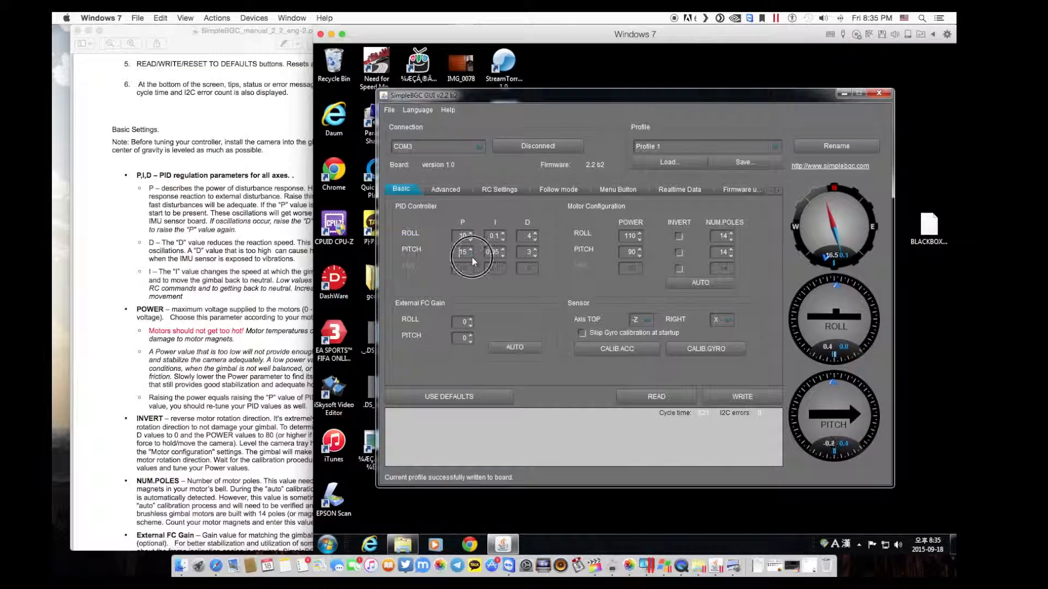
click(470, 255)
click(471, 255)
click(470, 255)
click(470, 254)
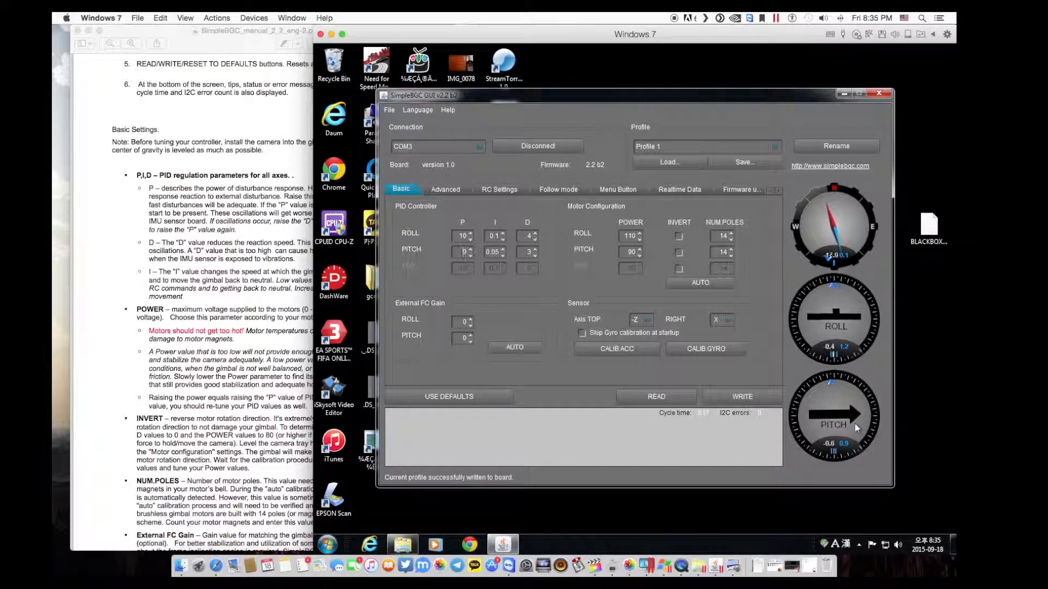
click(749, 399)
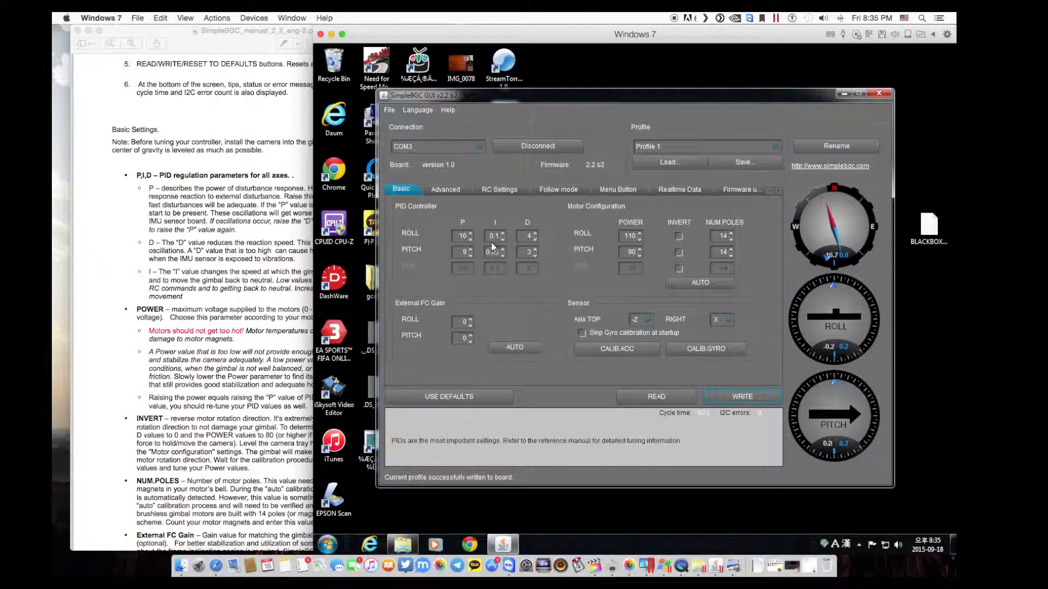
Read the manual's description of the D value and compare it with the D settings in SimpleBGC GUI
click(252, 237)
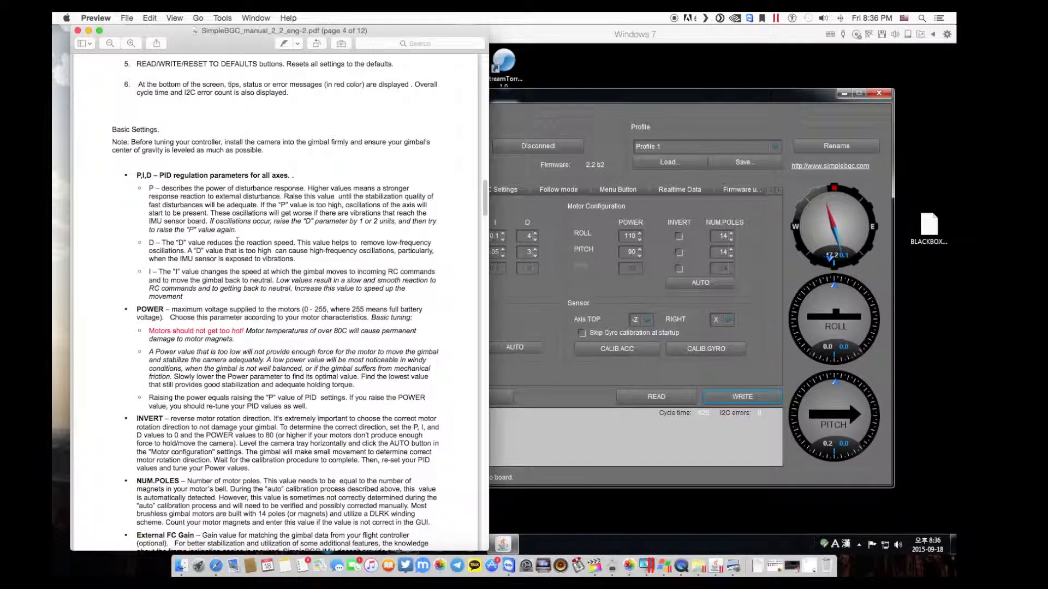
drag(387, 243, 432, 243)
click(510, 278)
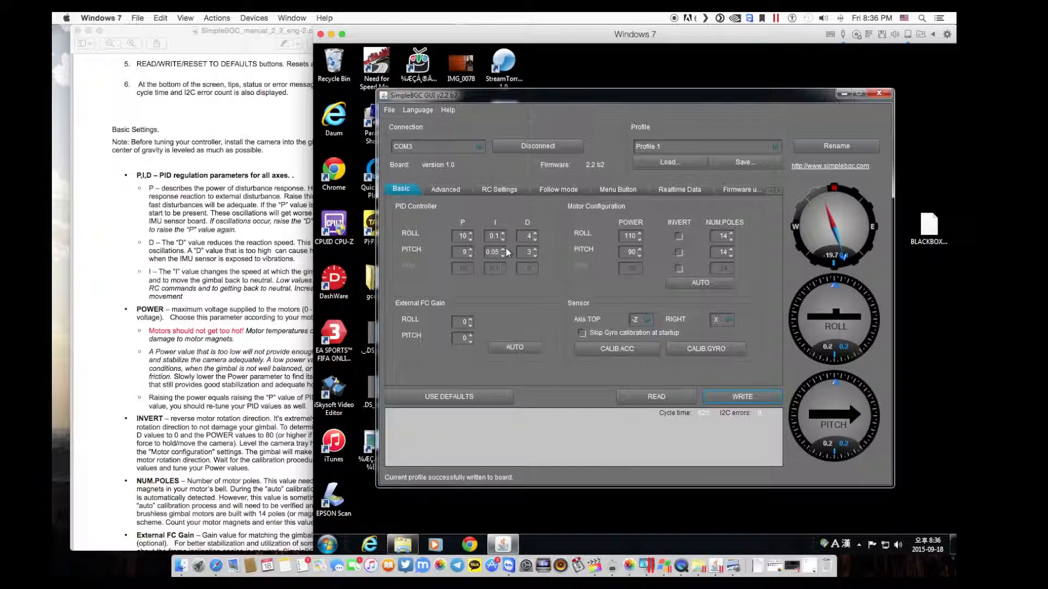
key(super+Tab)
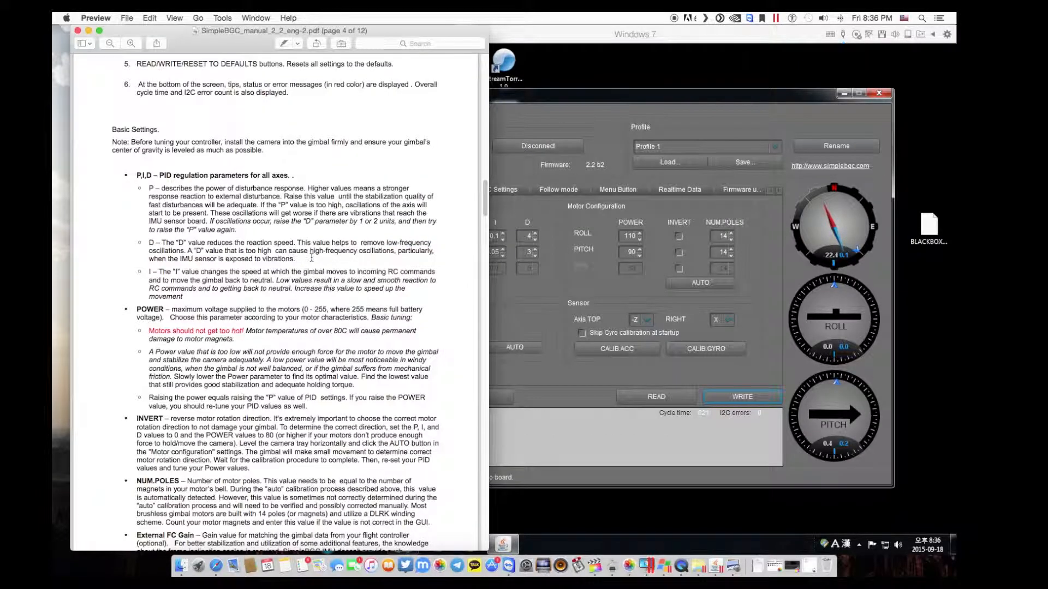
click(533, 235)
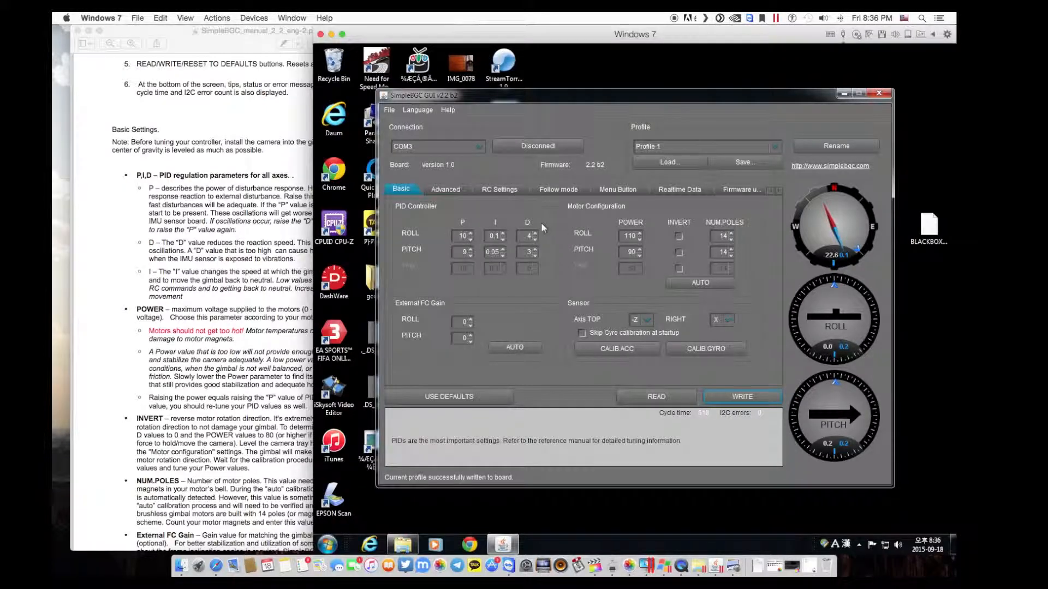
click(267, 255)
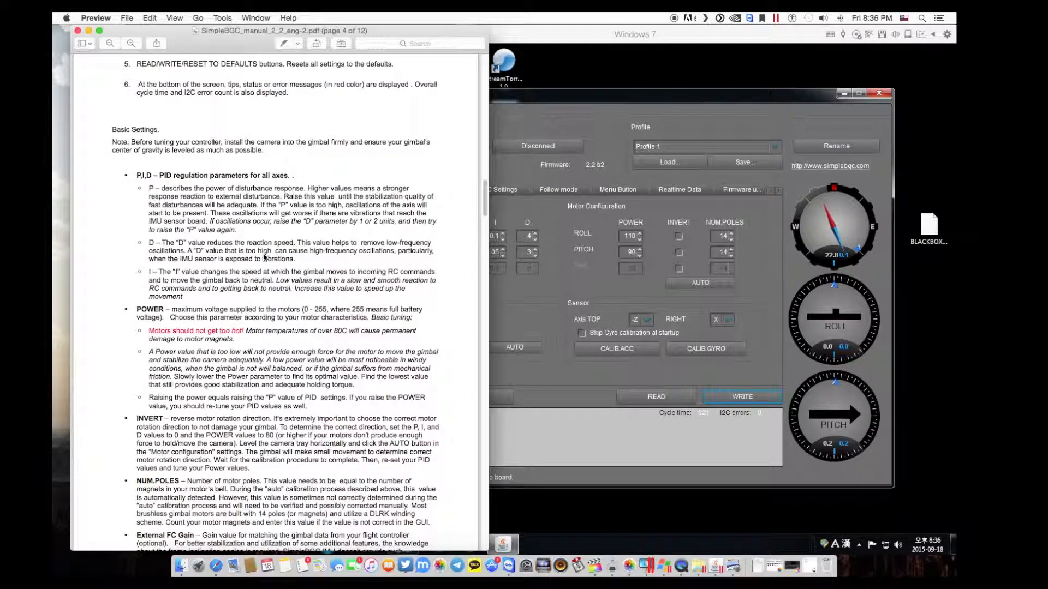
click(552, 235)
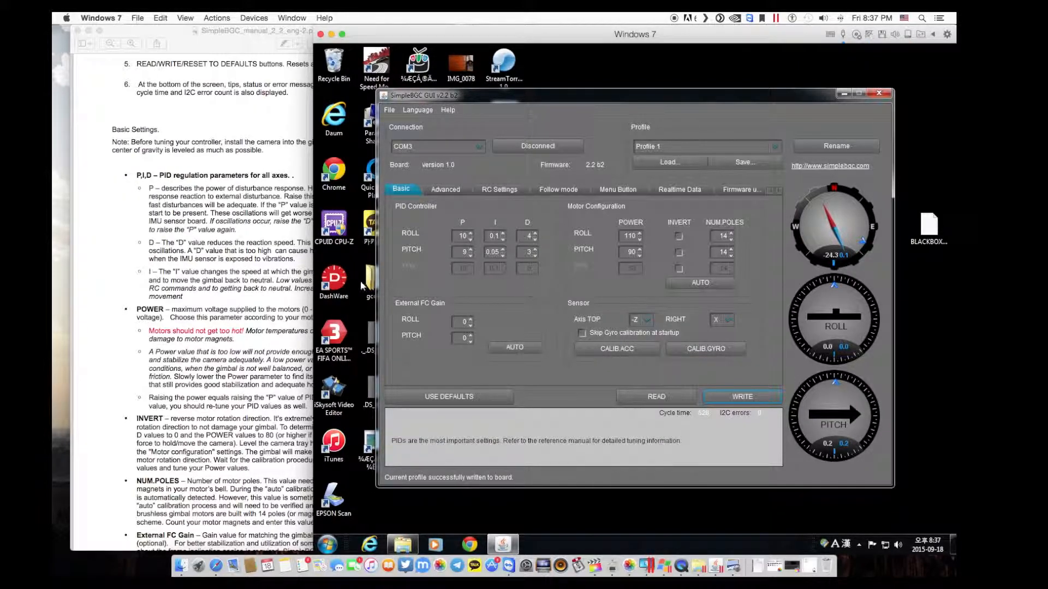
Read the manual's description of the I value and return to SimpleBGC GUI
click(240, 281)
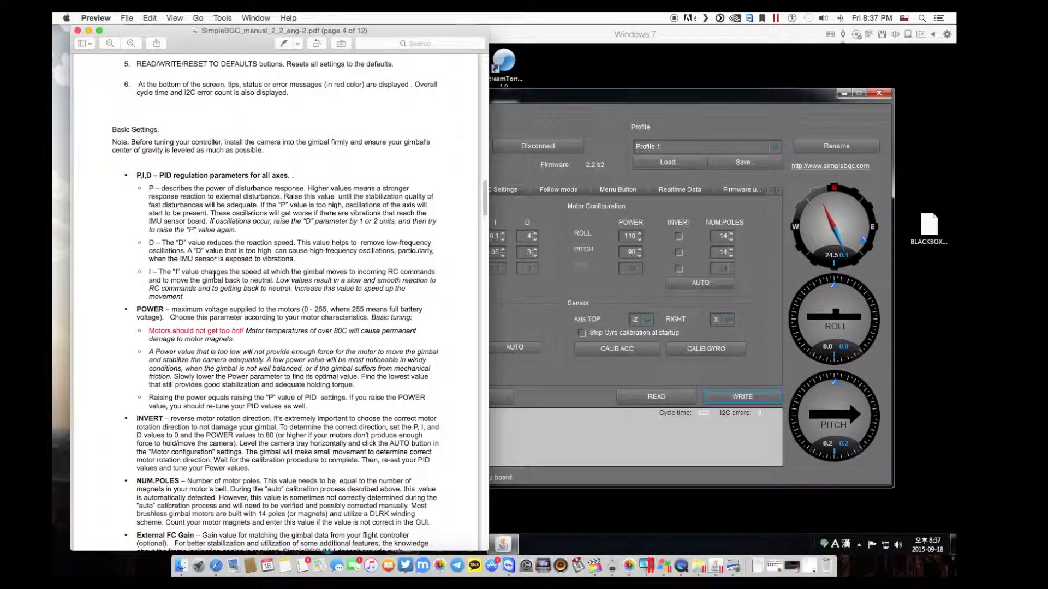
drag(388, 273, 400, 276)
click(343, 283)
drag(277, 280, 399, 281)
click(506, 298)
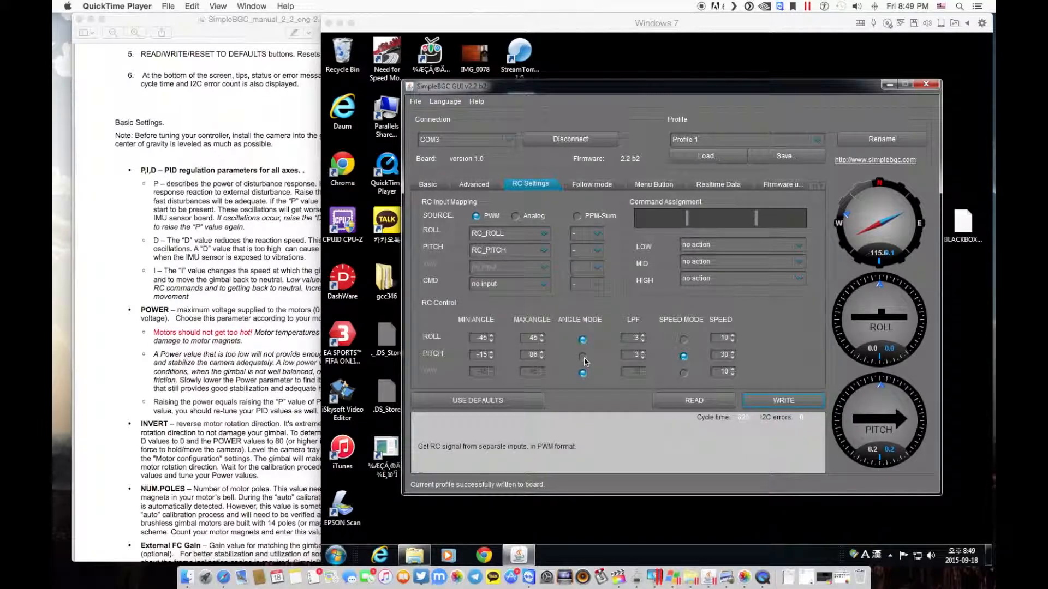
Review the PID and RC control settings, and check the available PWM frequency options without changing them
click(432, 187)
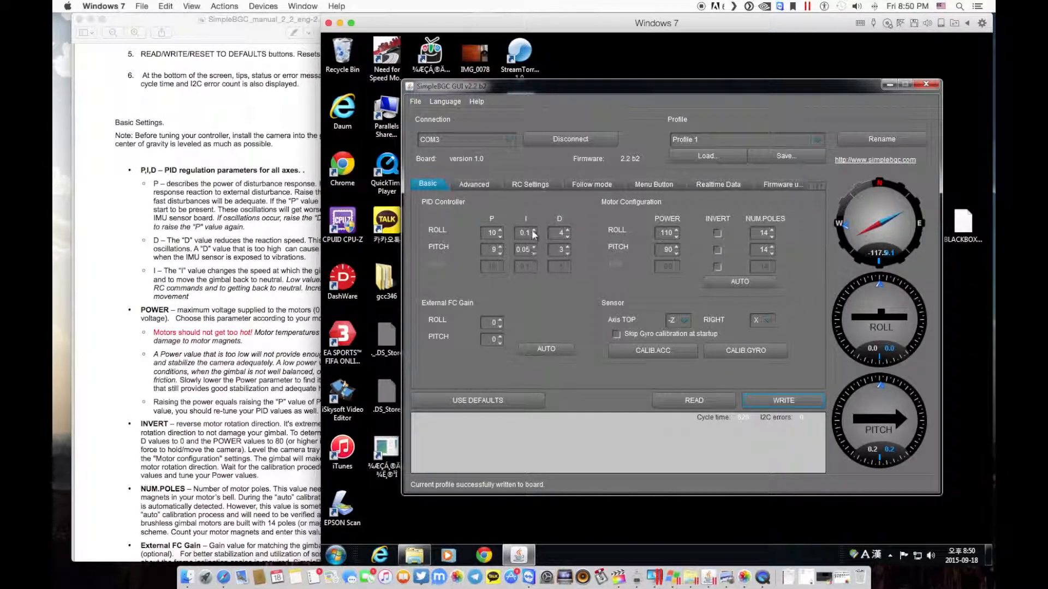
click(536, 186)
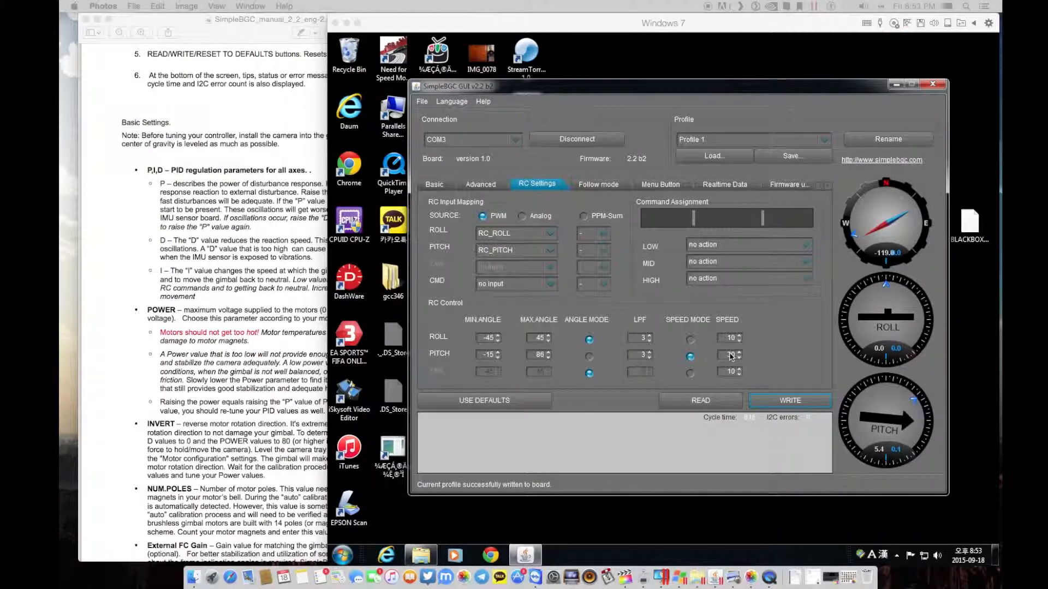
click(485, 187)
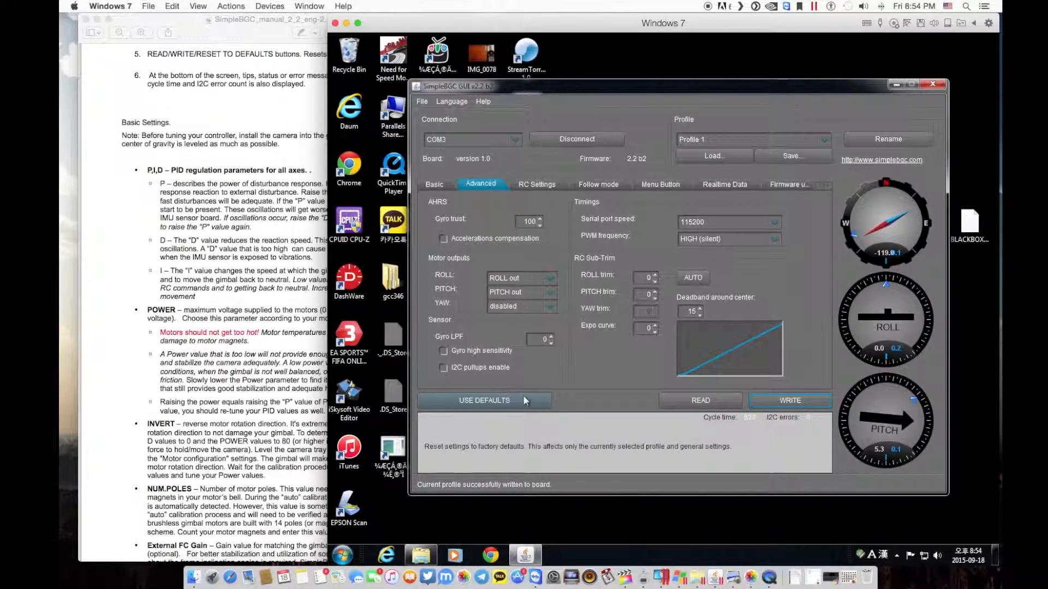
click(751, 239)
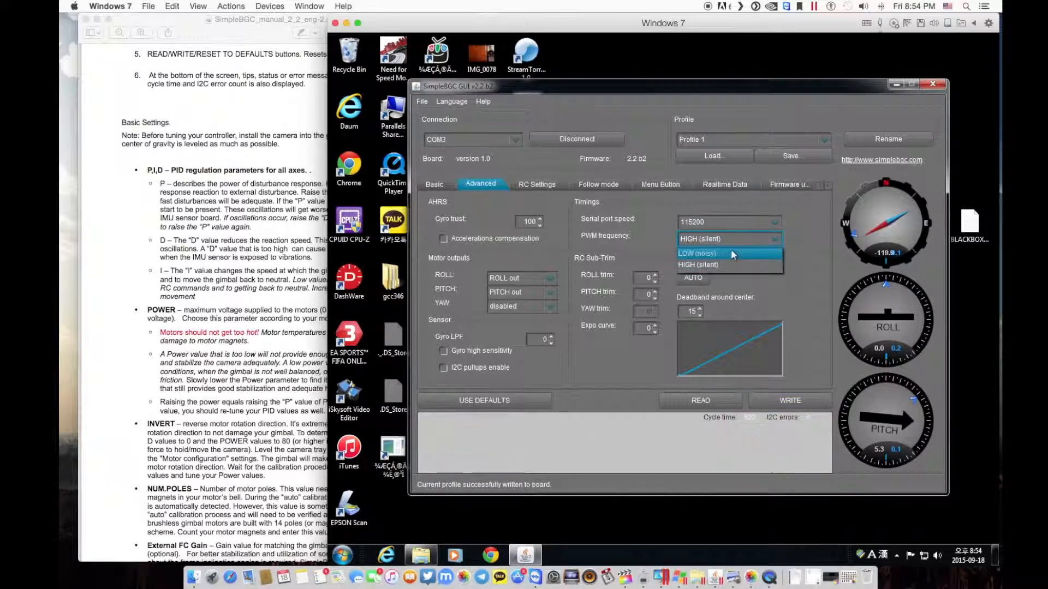
click(660, 236)
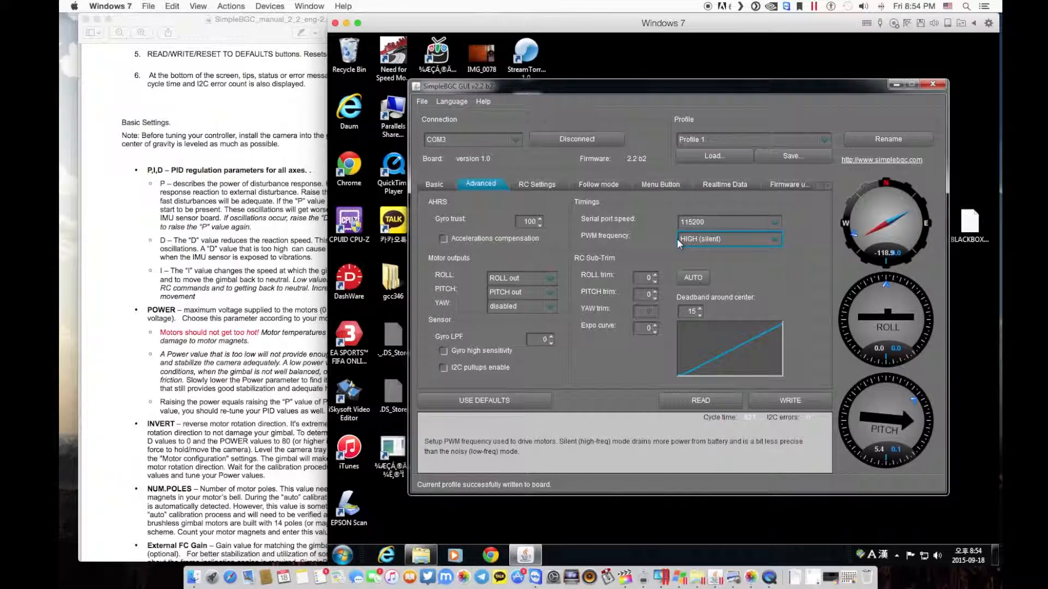
Review the actions assigned to the menu button and the sensor's TOP and RIGHT axis settings
click(434, 182)
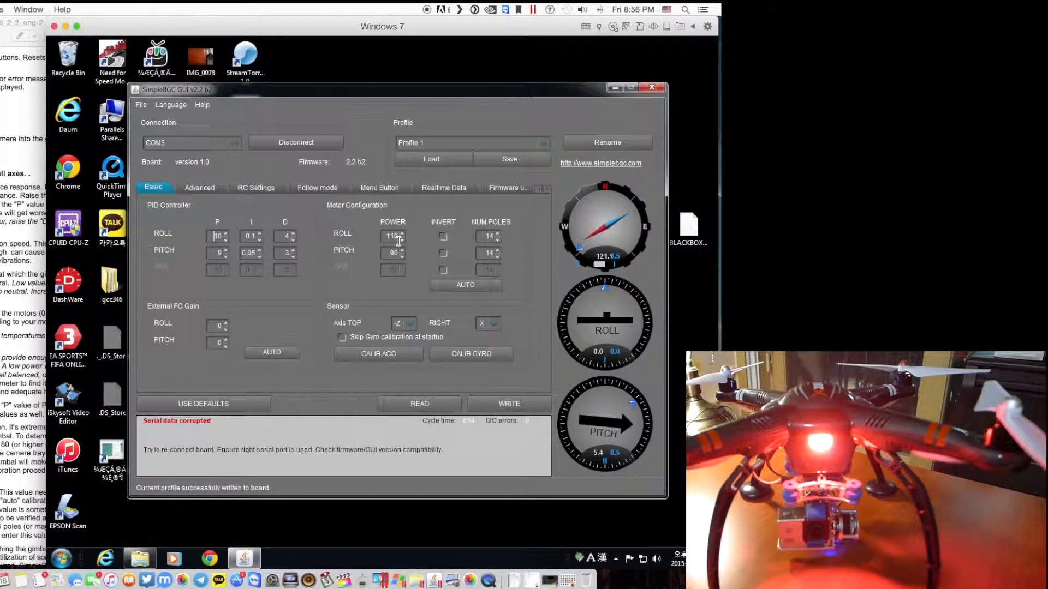
click(379, 187)
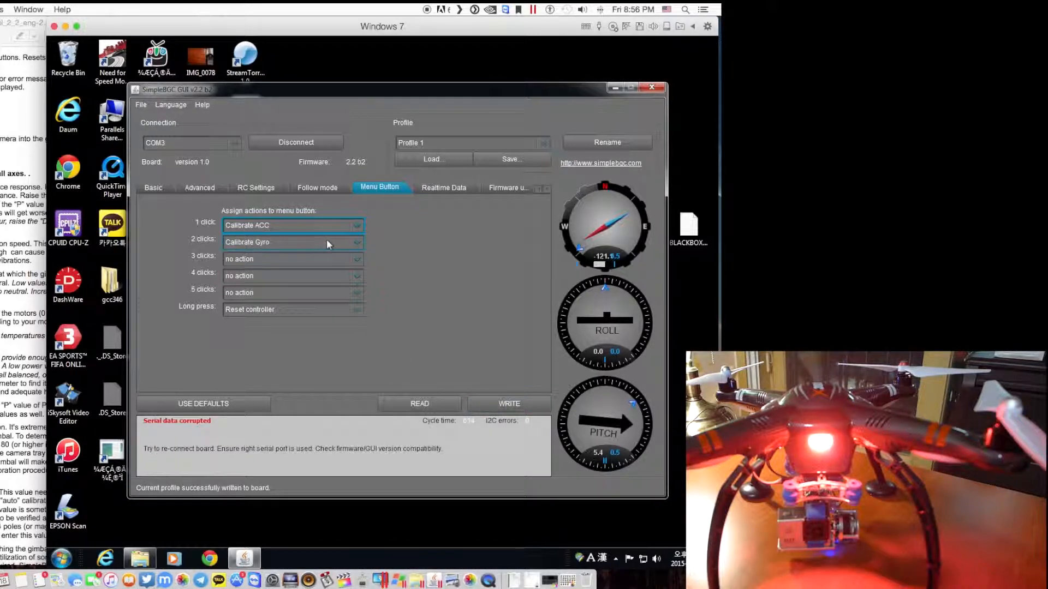
click(154, 188)
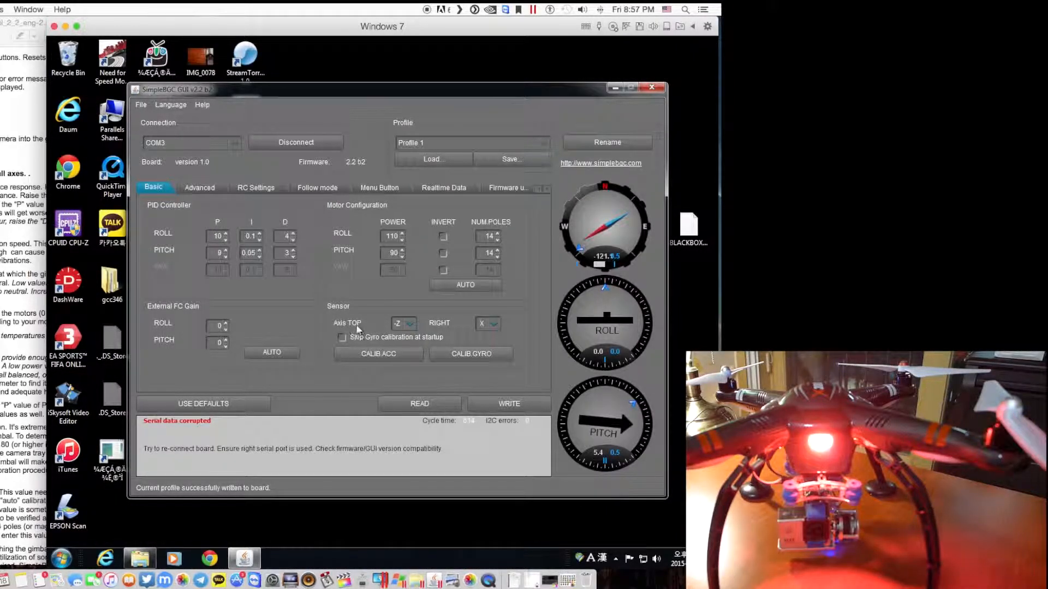
mouse_move(402, 324)
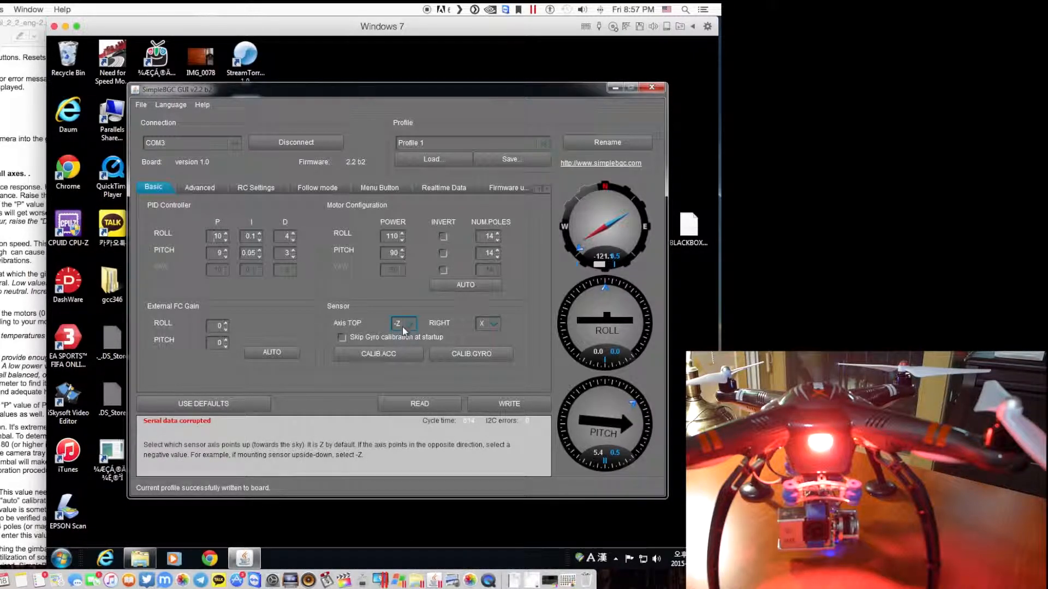
mouse_move(489, 327)
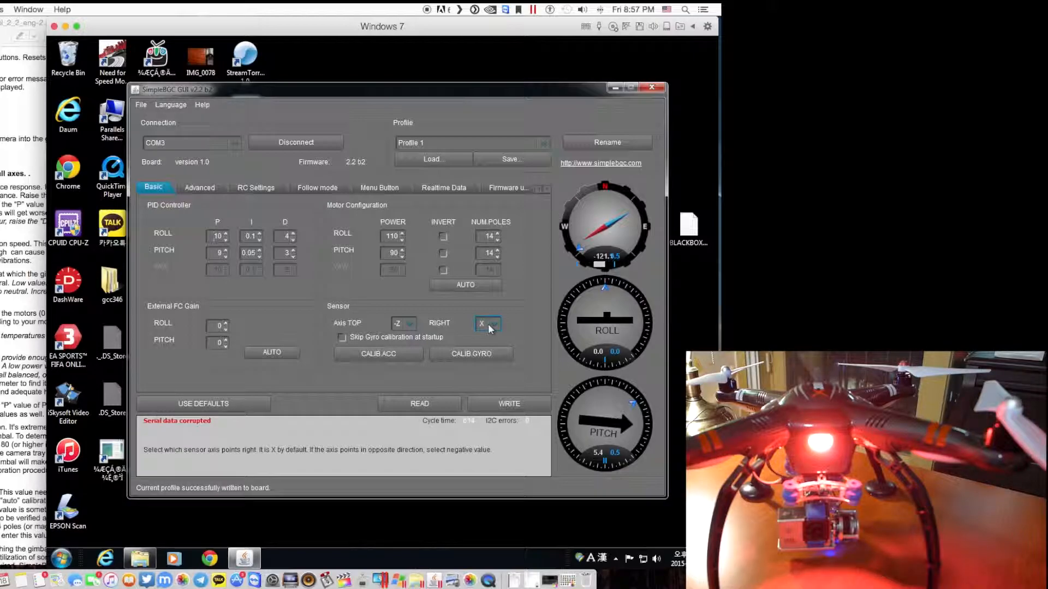